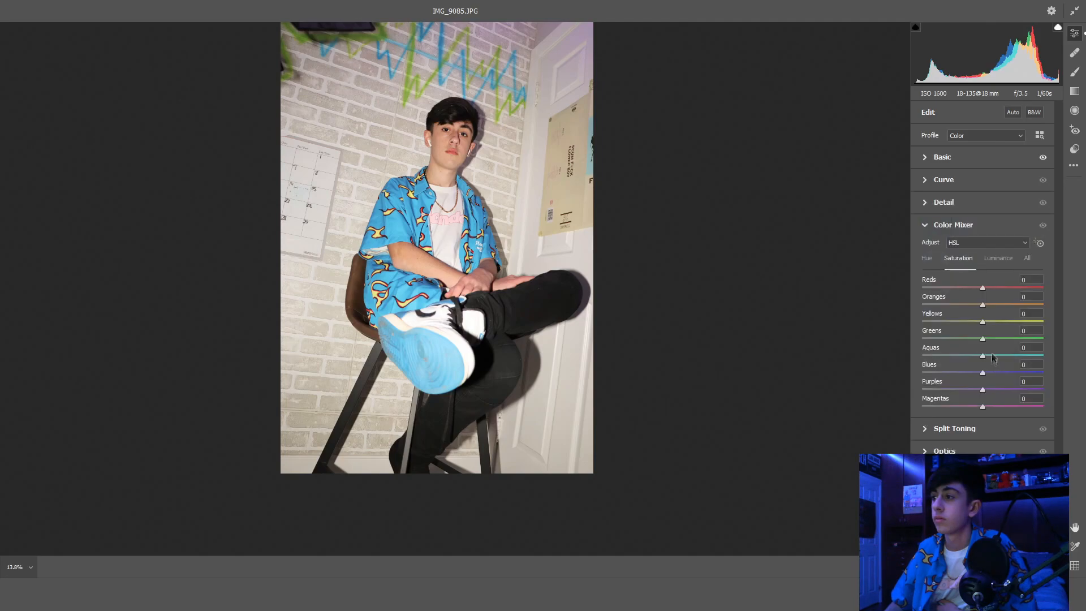
# Shift the photo's hues in the Color Mixer, setting Aquas to -100 and Blues to -60.
pyautogui.click(999, 258)
pyautogui.click(926, 258)
pyautogui.moveTo(983, 356); pyautogui.dragTo(876, 350)
pyautogui.moveTo(982, 373); pyautogui.dragTo(899, 364)
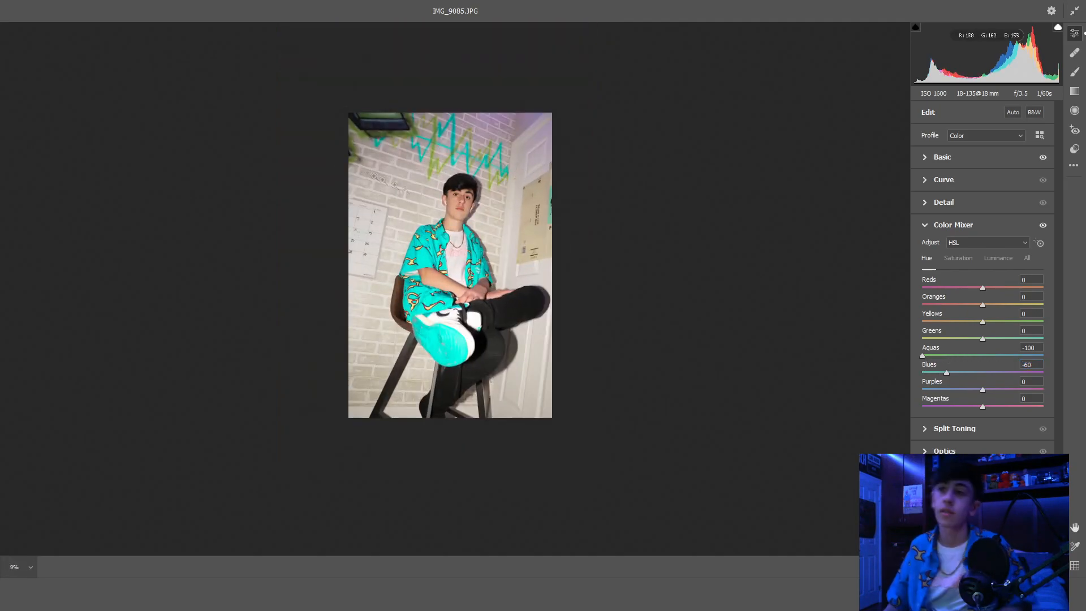
# Apply split toning to the photo and add film grain of 55.
pyautogui.click(955, 428)
pyautogui.click(998, 387)
pyautogui.click(982, 370)
pyautogui.click(962, 369)
pyautogui.click(941, 388)
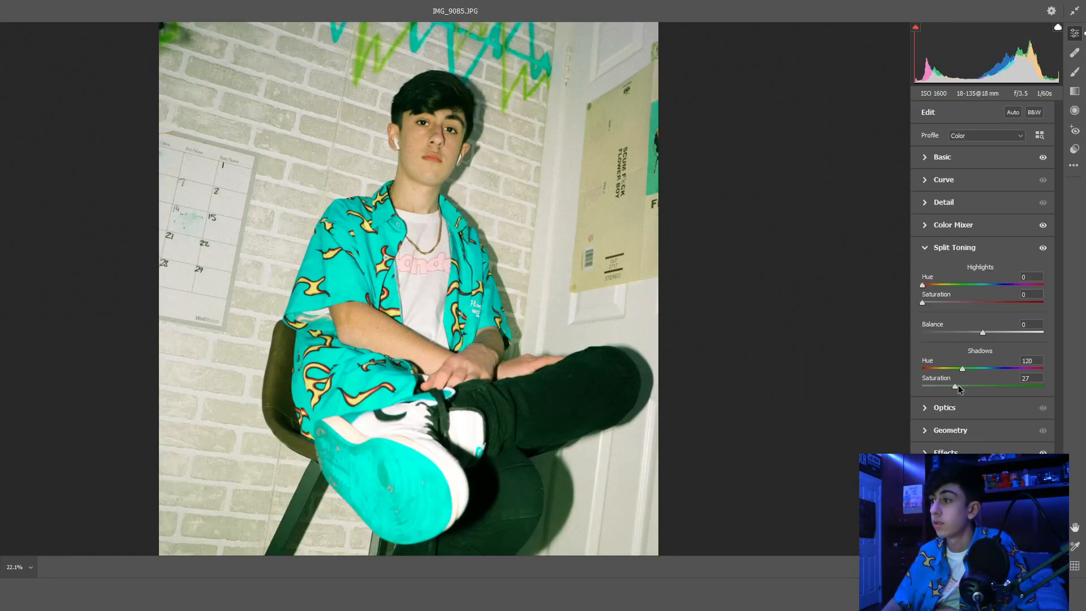
pyautogui.moveTo(928, 386); pyautogui.dragTo(942, 386)
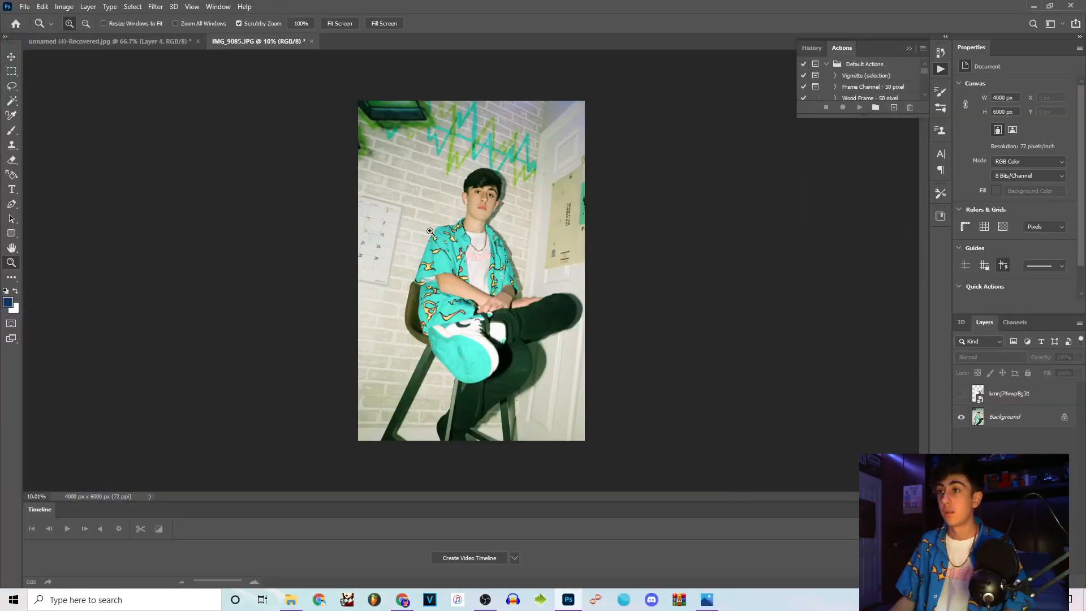
# Set up the Brush tool with a 24 px size and black paint for tracing the hands on Layer 1.
pyautogui.click(493, 232)
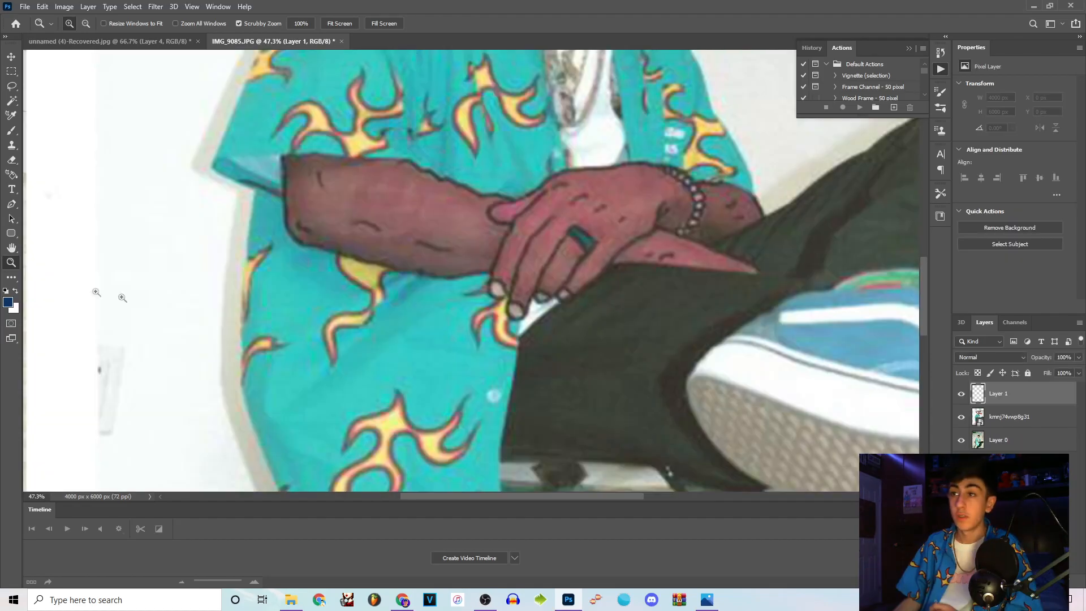
pyautogui.moveTo(430, 190); pyautogui.dragTo(480, 210)
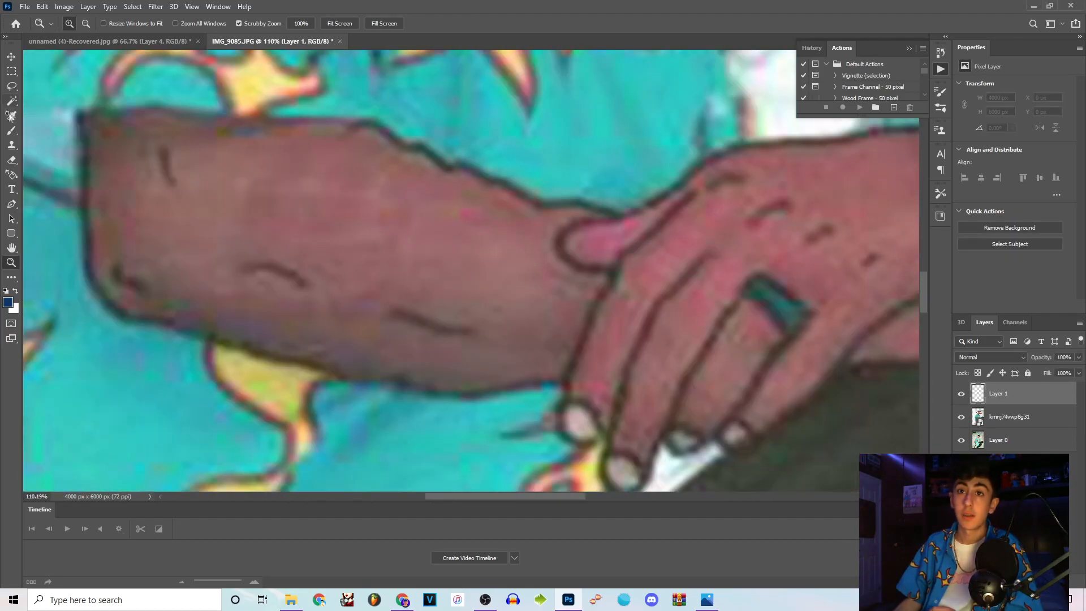
pyautogui.click(12, 130)
pyautogui.click(80, 26)
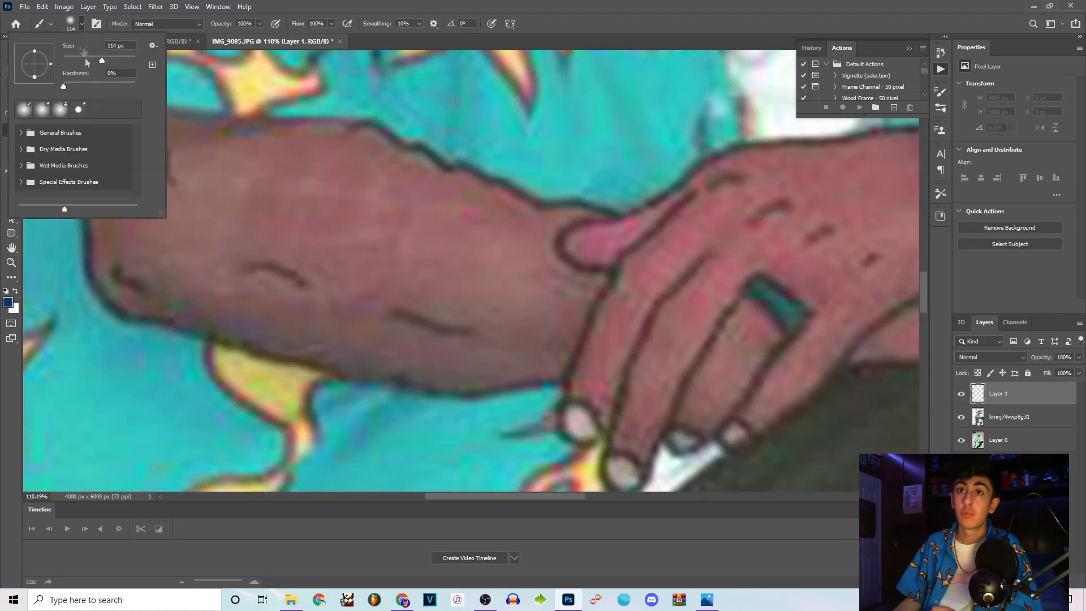
pyautogui.click(913, 77)
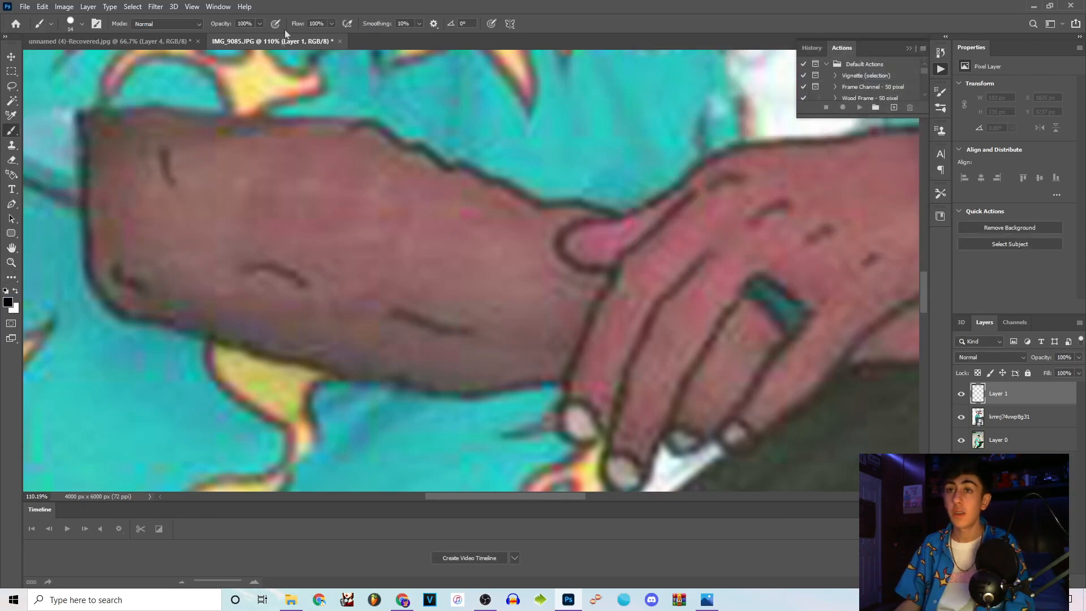
pyautogui.moveTo(626, 204)
pyautogui.mouseDown()
pyautogui.moveTo(567, 229)
pyautogui.moveTo(573, 259)
pyautogui.mouseUp()
pyautogui.hotkey('ctrl', 'z')
pyautogui.moveTo(661, 224); pyautogui.dragTo(613, 292)
pyautogui.moveTo(561, 371); pyautogui.dragTo(570, 408)
pyautogui.hotkey('ctrl', 'z')
# Hide the reference artwork layer and outline the photo's forearm, wrist, hands and fingers in black on Layer 1.
pyautogui.click(963, 395)
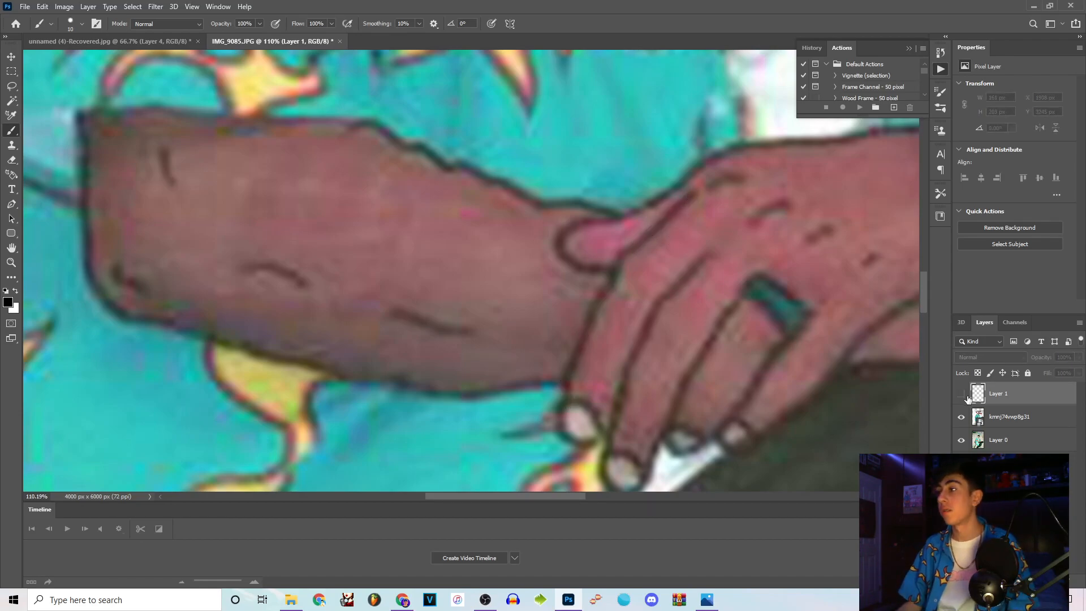
pyautogui.click(962, 395)
pyautogui.click(963, 417)
pyautogui.click(1024, 417)
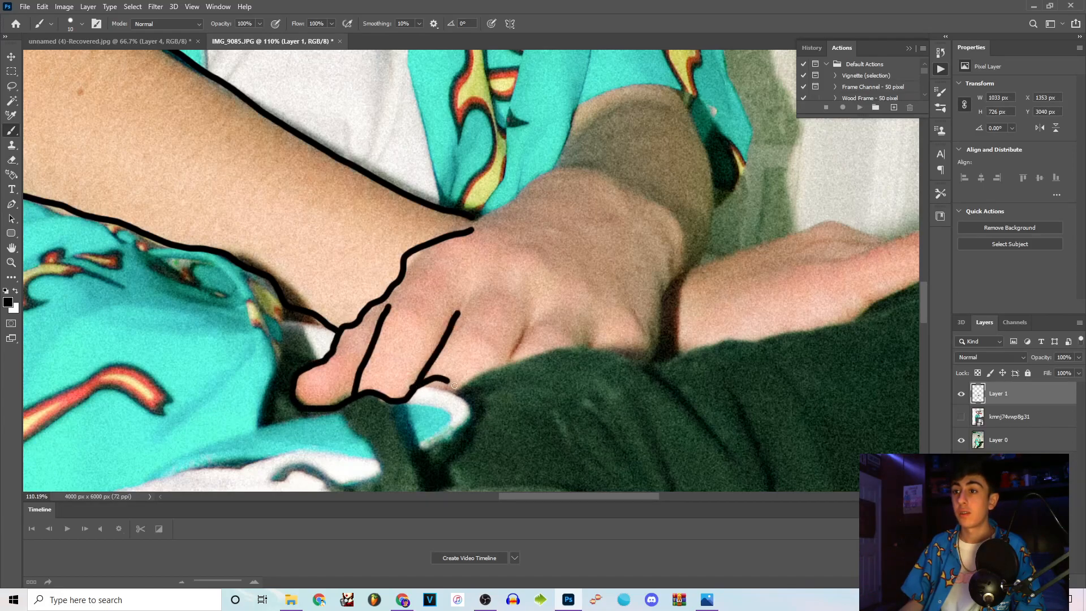
pyautogui.moveTo(510, 366)
pyautogui.mouseDown()
pyautogui.moveTo(586, 345)
pyautogui.moveTo(639, 361)
pyautogui.moveTo(708, 167)
pyautogui.moveTo(682, 92)
pyautogui.moveTo(560, 154)
pyautogui.moveTo(475, 218)
pyautogui.mouseUp()
pyautogui.hscroll(5, 461, 243)
pyautogui.moveTo(396, 276); pyautogui.dragTo(591, 225)
pyautogui.hotkey('ctrl', 'z')
pyautogui.moveTo(399, 276)
pyautogui.mouseDown()
pyautogui.moveTo(579, 227)
pyautogui.moveTo(616, 239)
pyautogui.mouseUp()
pyautogui.moveTo(540, 265)
pyautogui.mouseDown()
pyautogui.moveTo(649, 234)
pyautogui.moveTo(743, 243)
pyautogui.moveTo(517, 331)
pyautogui.moveTo(431, 348)
pyautogui.mouseUp()
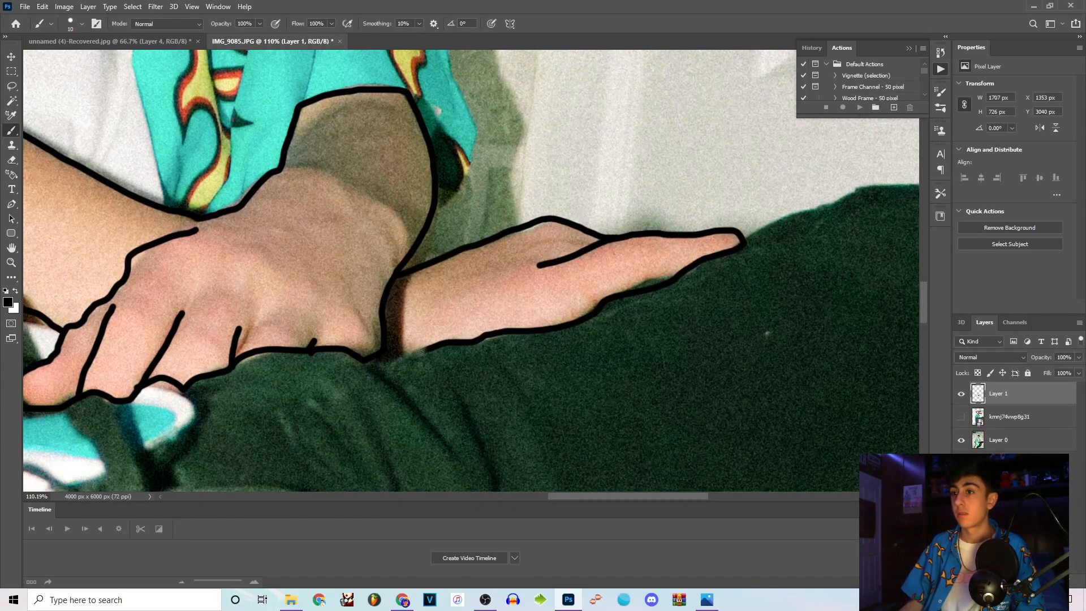
# Hide the reference artwork layer around the head to expose the photo for brush outlining.
pyautogui.moveTo(606, 494); pyautogui.dragTo(492, 493)
pyautogui.moveTo(922, 300); pyautogui.dragTo(925, 213)
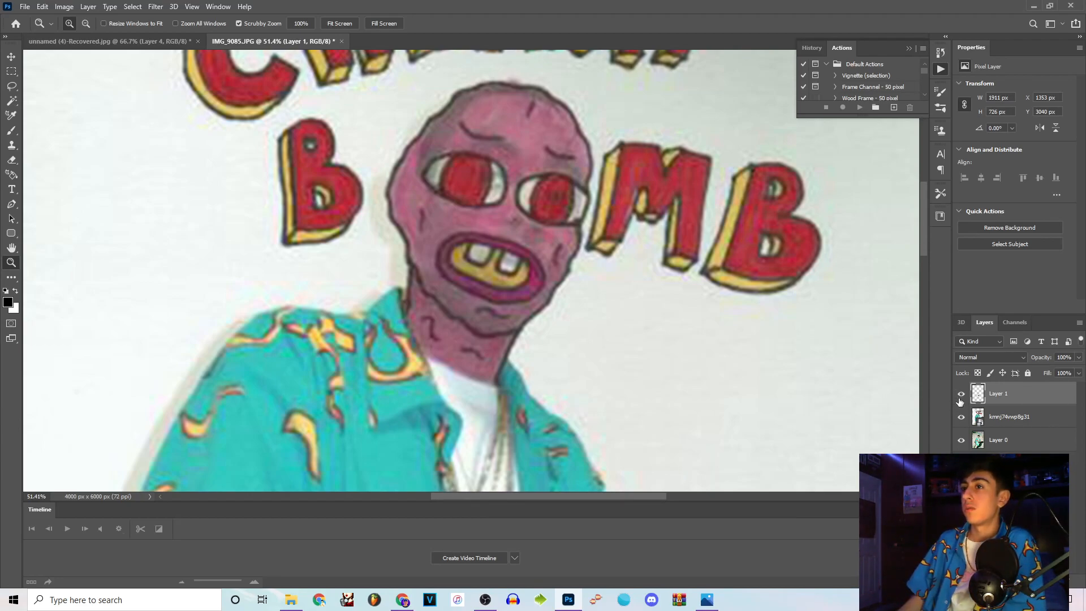
pyautogui.click(960, 417)
pyautogui.press('b')
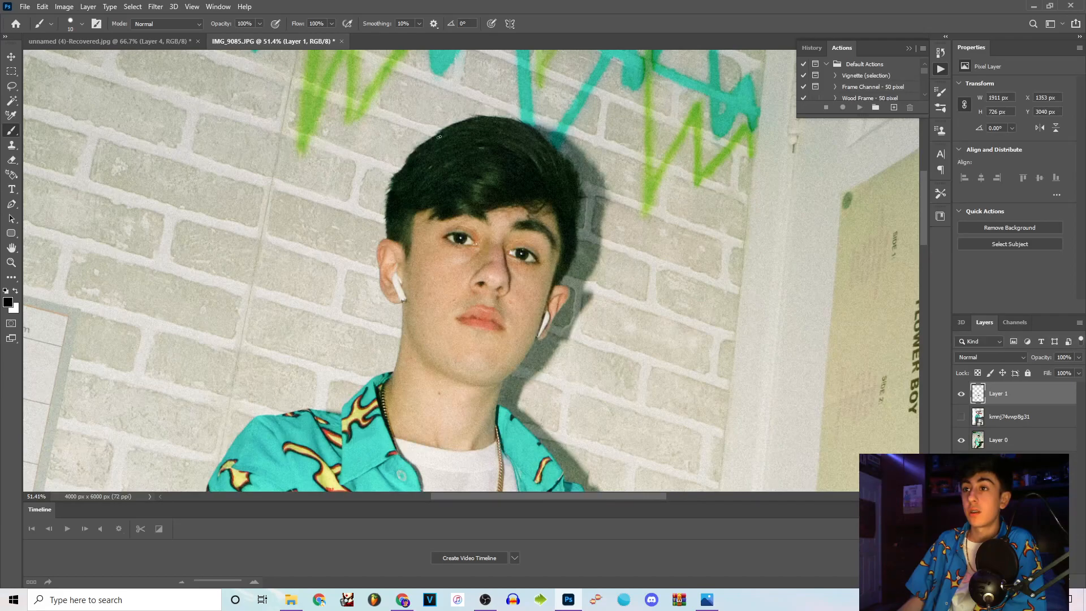
pyautogui.moveTo(392, 185); pyautogui.dragTo(477, 115)
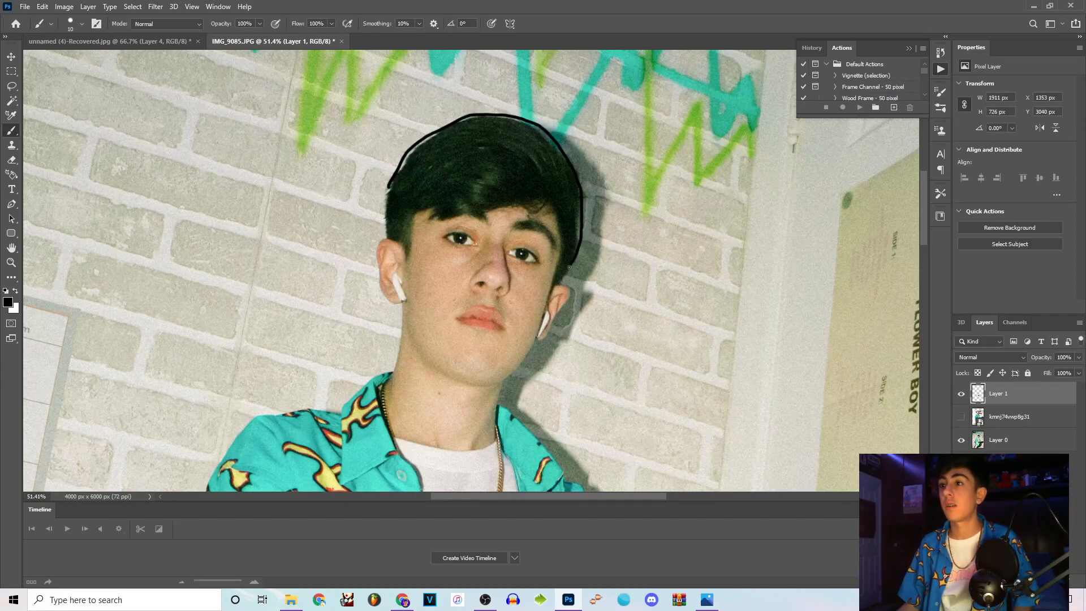
pyautogui.hotkey('ctrl', 'z')
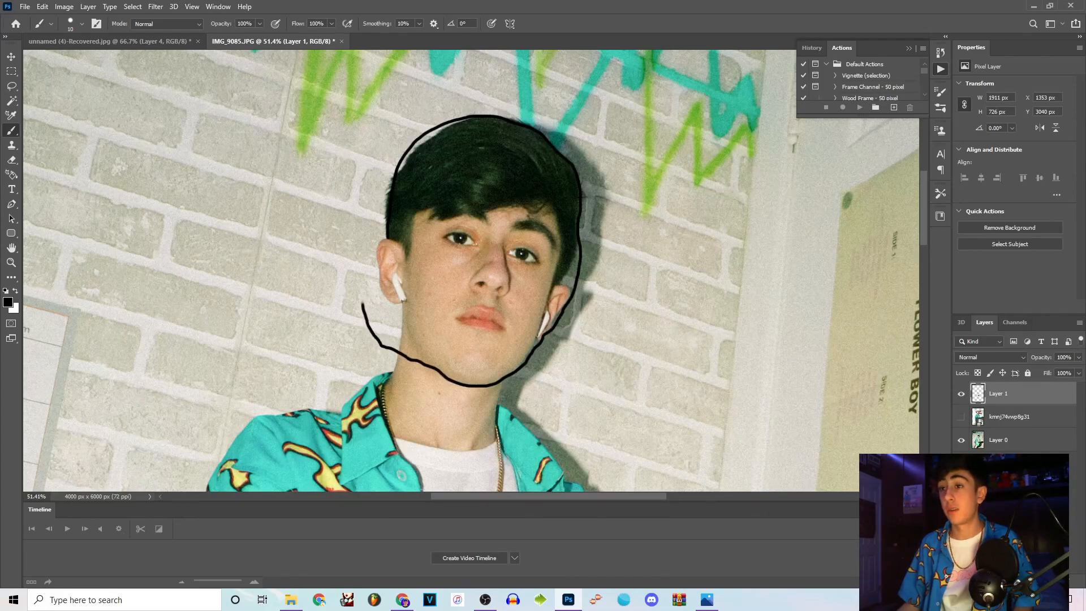
pyautogui.press('e')
pyautogui.scroll(5, 339, 260)
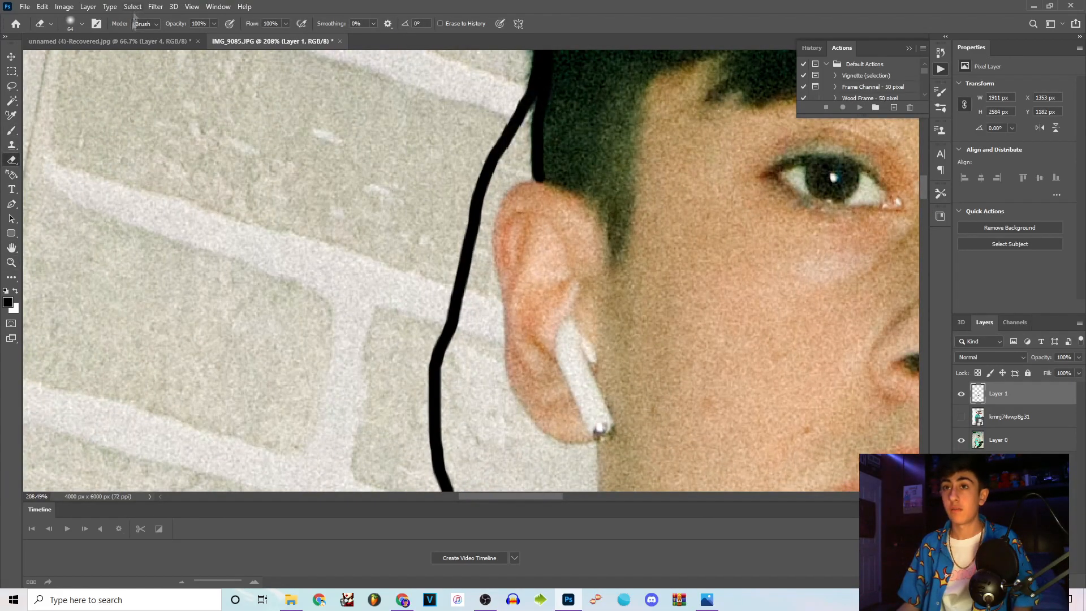
pyautogui.moveTo(558, 157); pyautogui.dragTo(606, 76)
pyautogui.press('z')
pyautogui.moveTo(533, 259)
pyautogui.mouseDown()
pyautogui.moveTo(317, 266)
pyautogui.moveTo(666, 335)
pyautogui.mouseUp()
pyautogui.hotkey('ctrl', 'z')
pyautogui.hotkey('ctrl', 'z')
# Compare the head with the reference artwork and outline it in black around the hair and jaw, following the reference's rounded shape.
pyautogui.click(961, 418)
pyautogui.click(962, 419)
pyautogui.scroll(2, 315, 122)
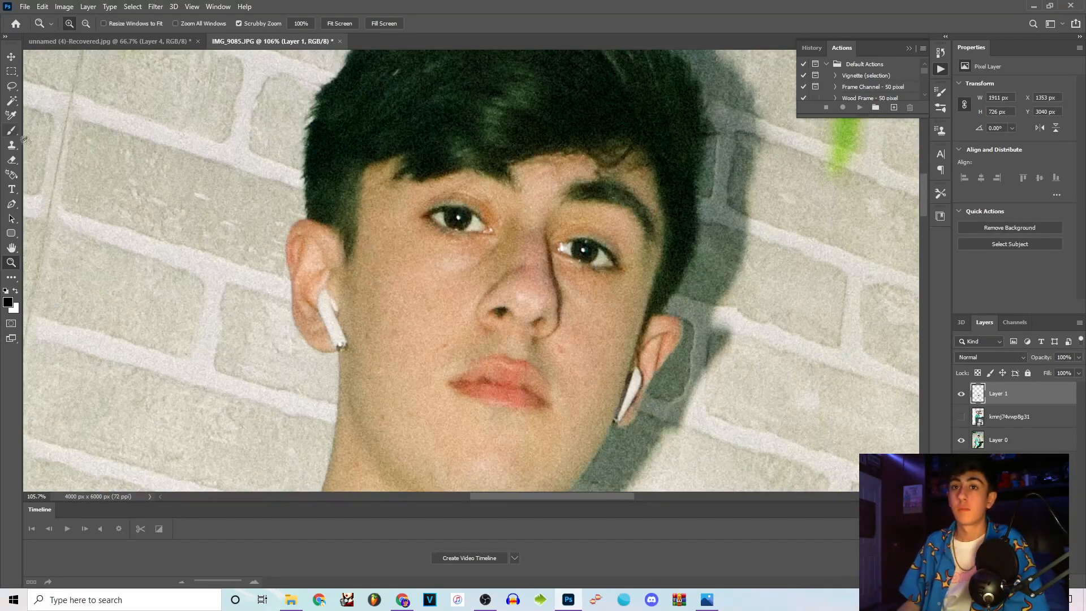
pyautogui.press('b')
pyautogui.moveTo(313, 85)
pyautogui.mouseDown()
pyautogui.moveTo(433, 479)
pyautogui.moveTo(557, 485)
pyautogui.mouseUp()
pyautogui.hotkey('ctrl', 'z')
pyautogui.moveTo(304, 97)
pyautogui.mouseDown()
pyautogui.moveTo(496, 478)
pyautogui.moveTo(656, 317)
pyautogui.mouseUp()
pyautogui.hotkey('ctrl', 'z')
pyautogui.scroll(-2, 367, 155)
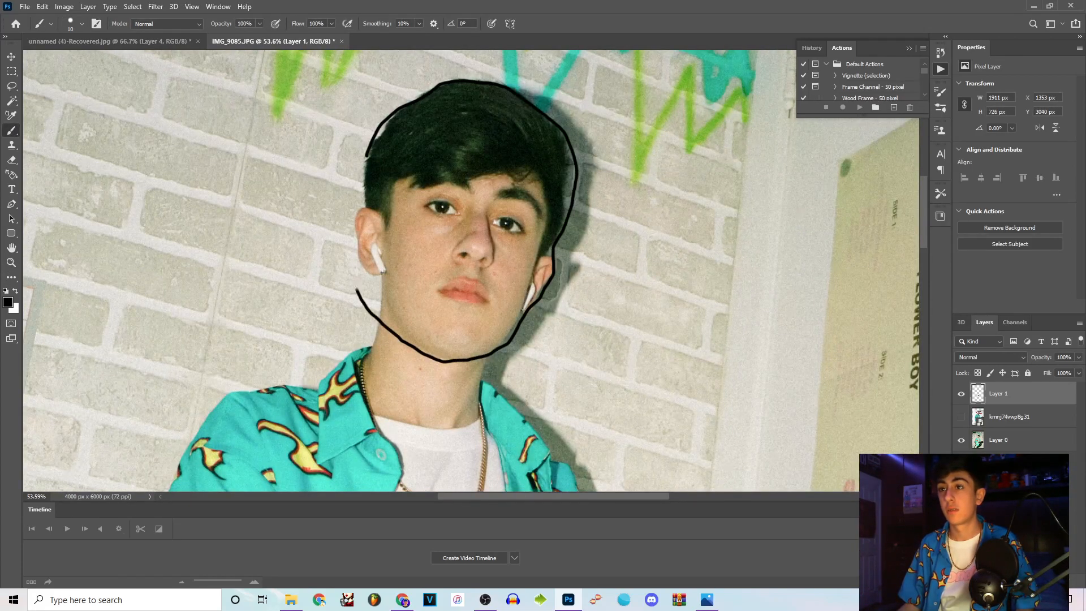
# Outline the neck in black from the jaw down to the shirt collar.
pyautogui.click(11, 262)
pyautogui.moveTo(484, 365); pyautogui.dragTo(546, 352)
pyautogui.click(11, 130)
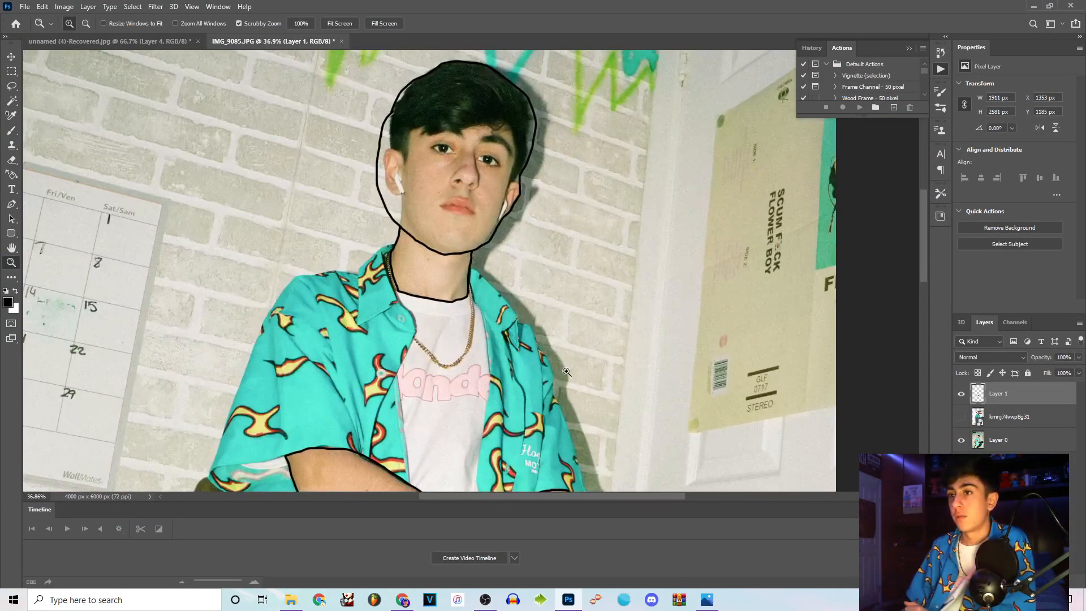
pyautogui.moveTo(548, 360); pyautogui.dragTo(505, 360)
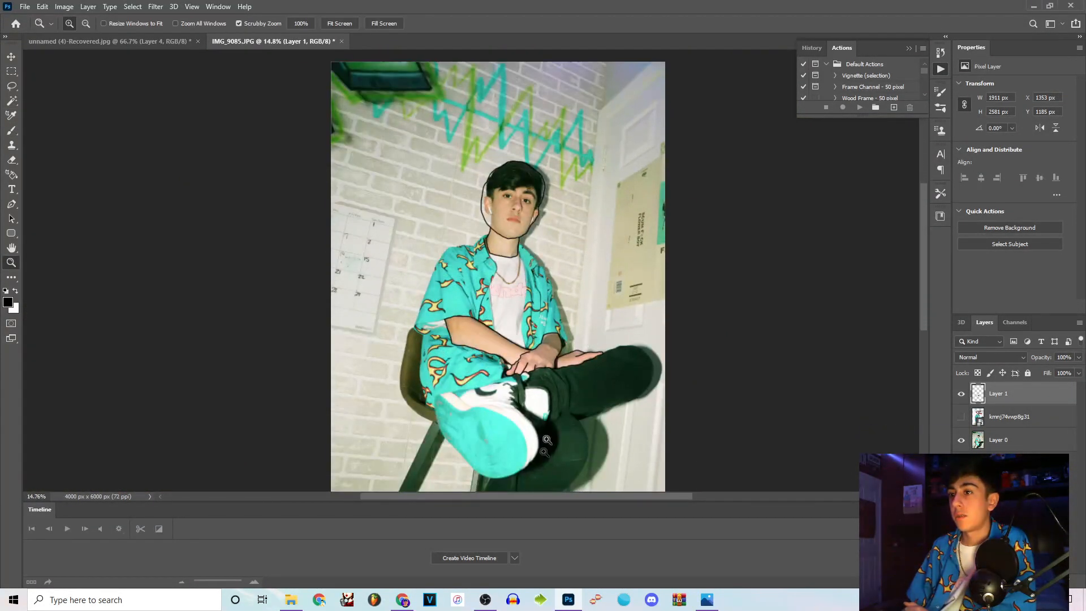
# Hide the photo layer so only the black outlines on Layer 1 remain.
pyautogui.moveTo(563, 416); pyautogui.dragTo(611, 416)
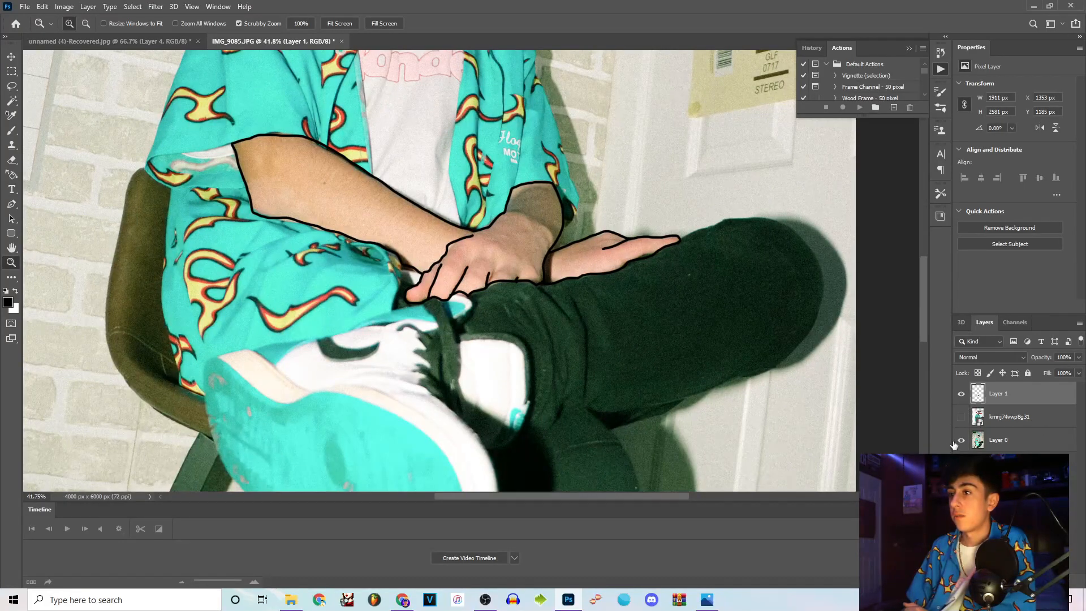
pyautogui.click(961, 440)
pyautogui.moveTo(681, 331); pyautogui.dragTo(620, 271)
pyautogui.moveTo(495, 300)
pyautogui.mouseDown()
pyautogui.moveTo(556, 352)
pyautogui.moveTo(481, 303)
pyautogui.moveTo(503, 311)
pyautogui.mouseUp()
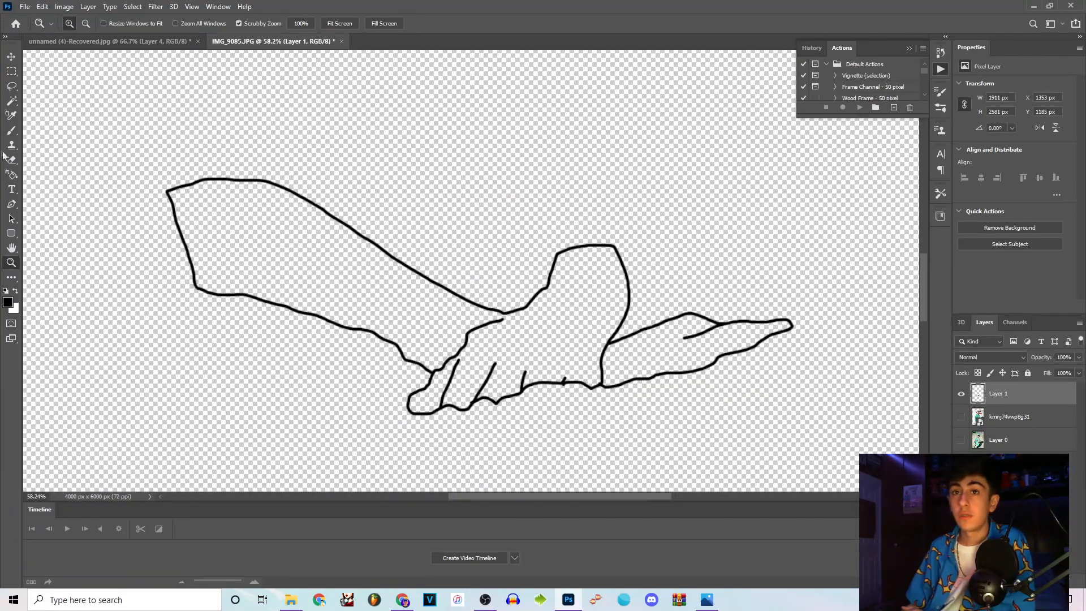
# Select the areas inside the arm, hand, head and neck outlines with the Magic Wand.
pyautogui.click(12, 100)
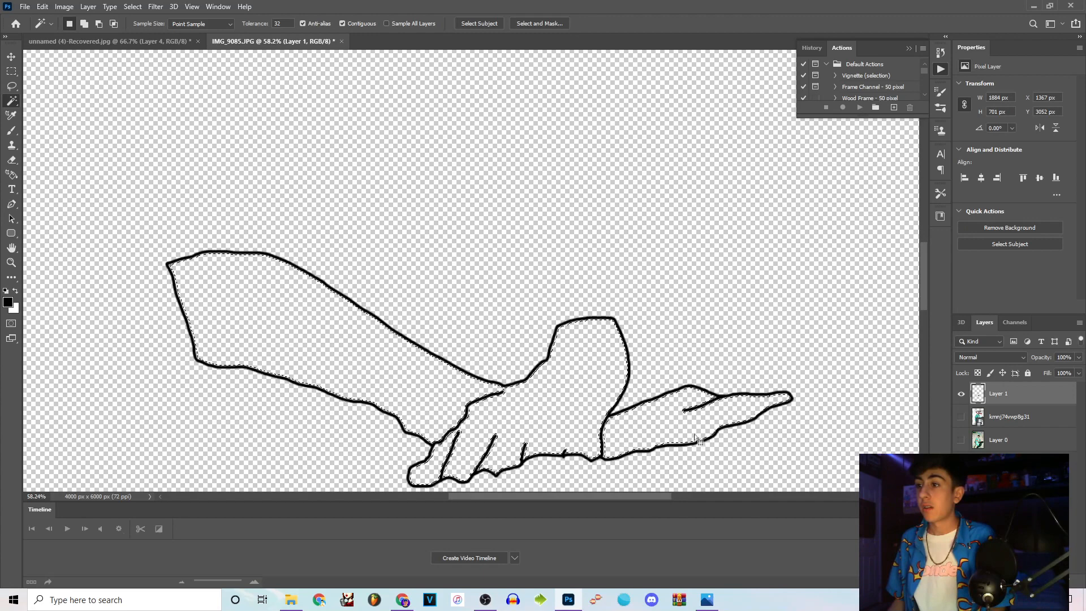
pyautogui.scroll(10, 425, 269)
pyautogui.rightClick(436, 175)
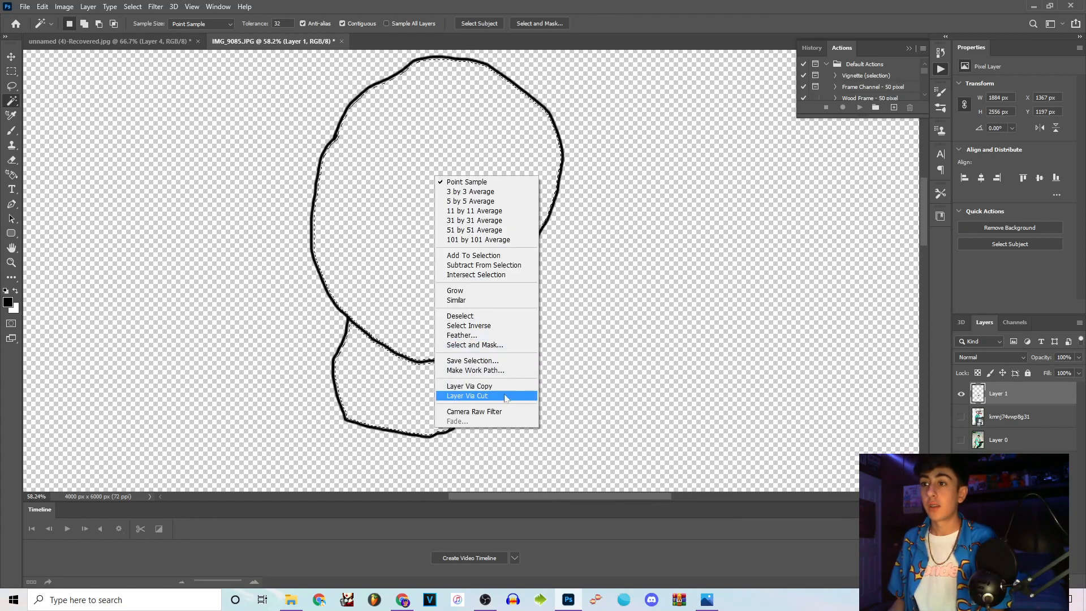
pyautogui.click(362, 266)
pyautogui.click(12, 88)
# Fill the selected head, neck, arm and hand areas with a solid reddish pink at 100% opacity.
pyautogui.rightClick(432, 182)
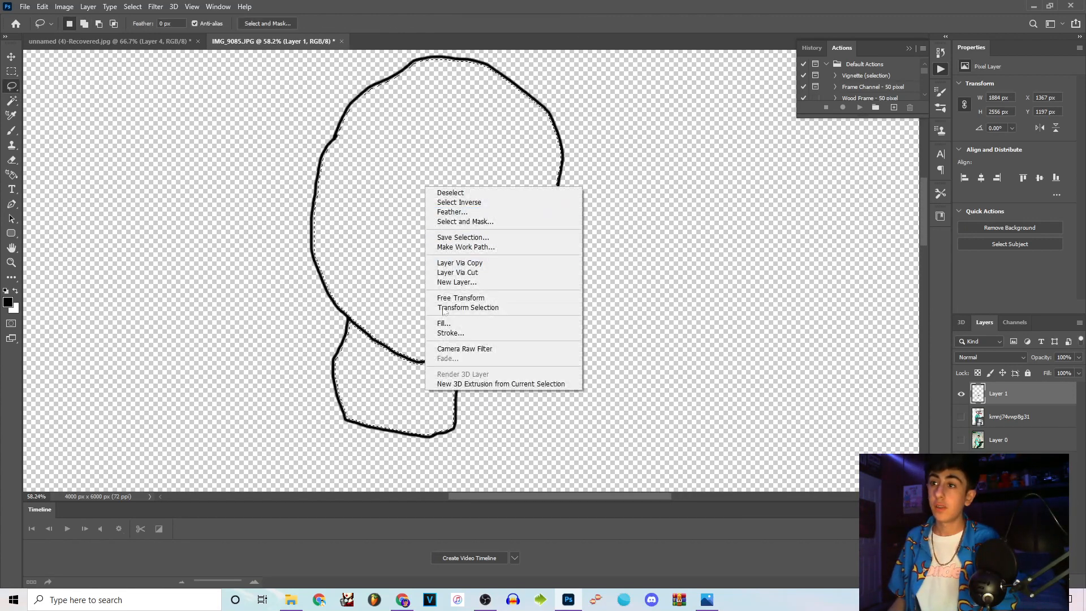
pyautogui.click(448, 315)
pyautogui.click(546, 158)
pyautogui.click(529, 184)
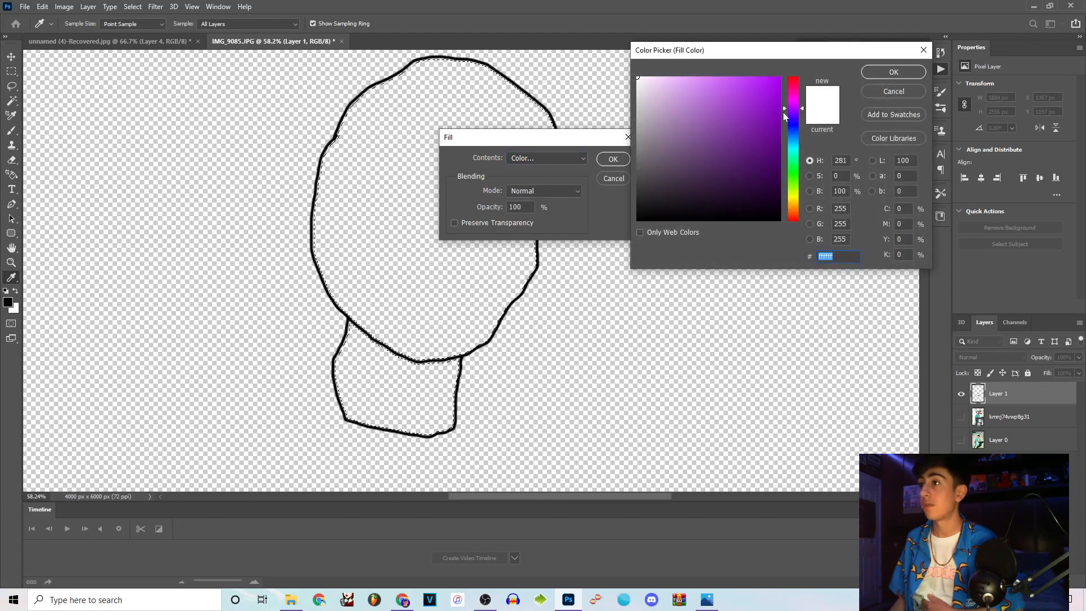
pyautogui.moveTo(797, 111); pyautogui.dragTo(797, 94)
pyautogui.click(725, 89)
pyautogui.press('Return')
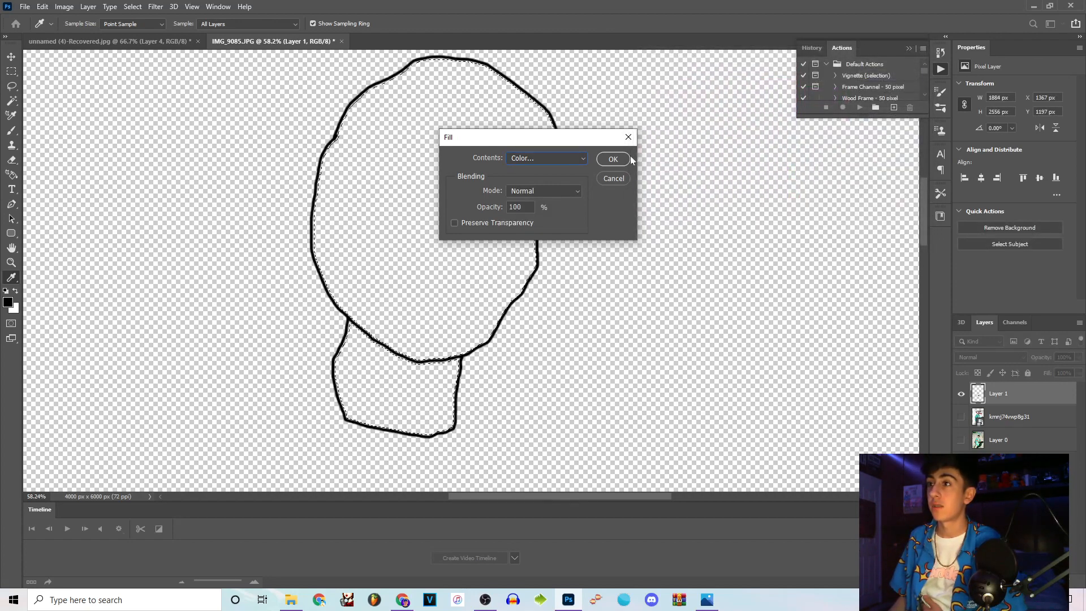
pyautogui.click(622, 158)
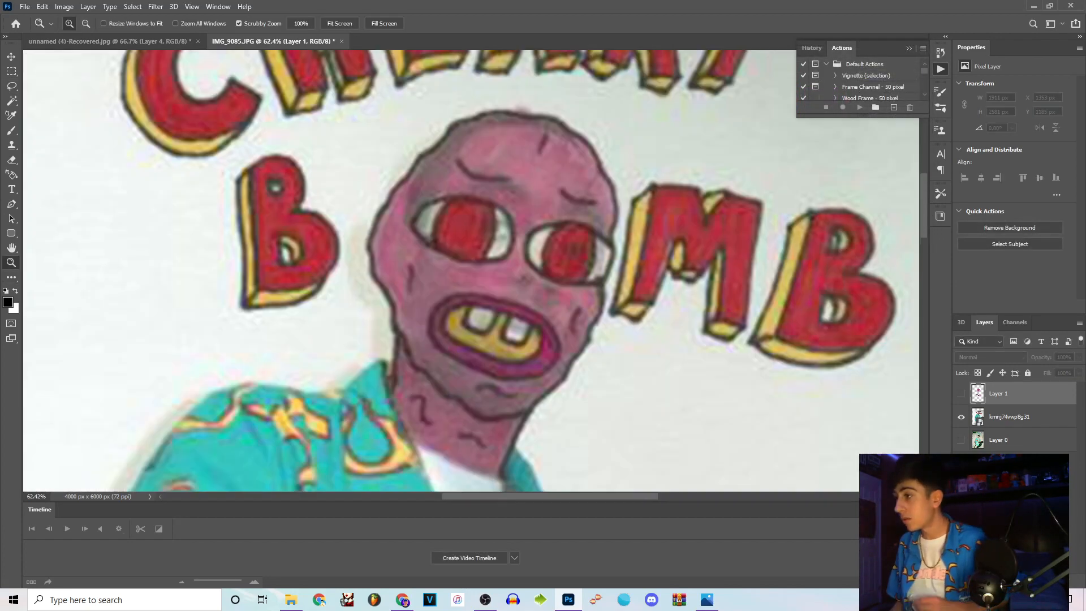
# Add a new layer and trace both of the reference character's eyes and their irises in black.
pyautogui.hotkey('ctrl', 'shift', 'alt', 'n')
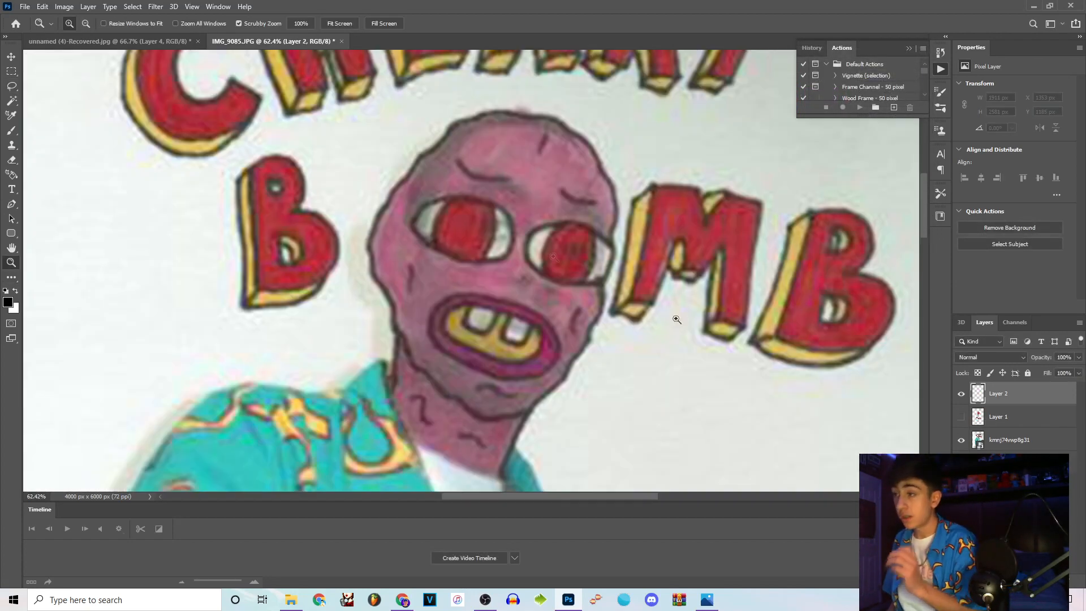
pyautogui.moveTo(595, 497); pyautogui.dragTo(575, 498)
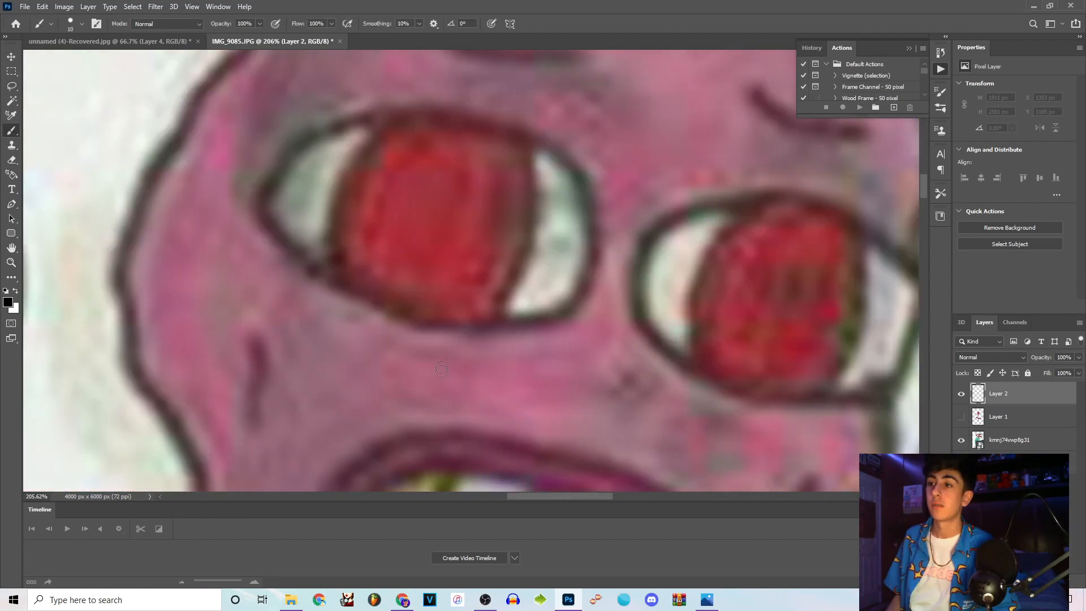
pyautogui.scroll(1, 387, 285)
pyautogui.moveTo(262, 275)
pyautogui.mouseDown()
pyautogui.moveTo(304, 202)
pyautogui.moveTo(456, 166)
pyautogui.moveTo(572, 225)
pyautogui.moveTo(591, 331)
pyautogui.moveTo(503, 377)
pyautogui.moveTo(399, 375)
pyautogui.moveTo(298, 325)
pyautogui.moveTo(266, 274)
pyautogui.mouseUp()
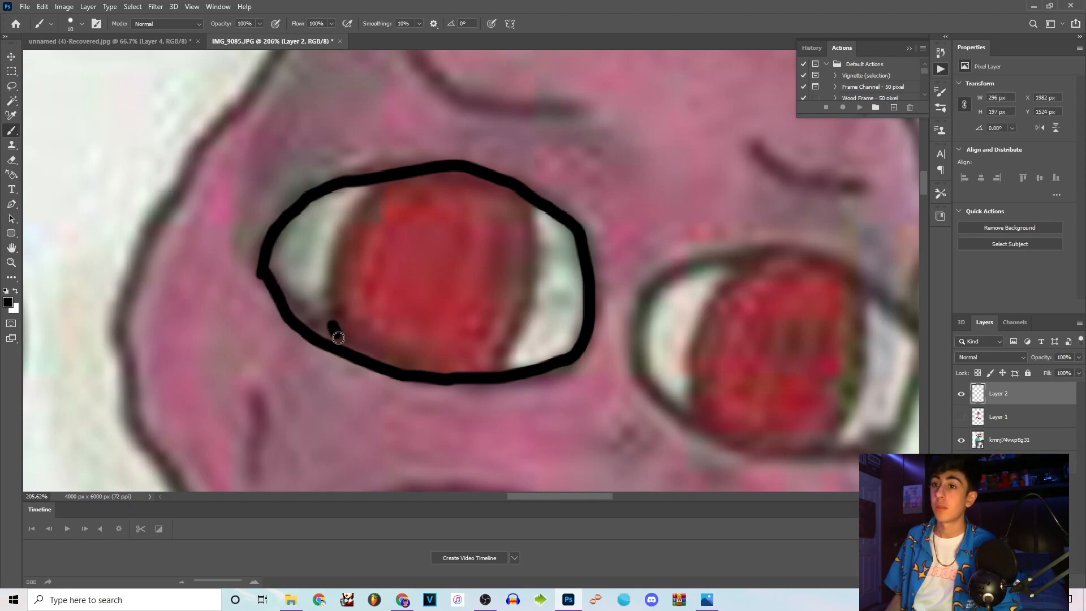
pyautogui.moveTo(338, 337); pyautogui.dragTo(363, 182)
pyautogui.moveTo(516, 365)
pyautogui.mouseDown()
pyautogui.moveTo(546, 266)
pyautogui.moveTo(536, 202)
pyautogui.mouseUp()
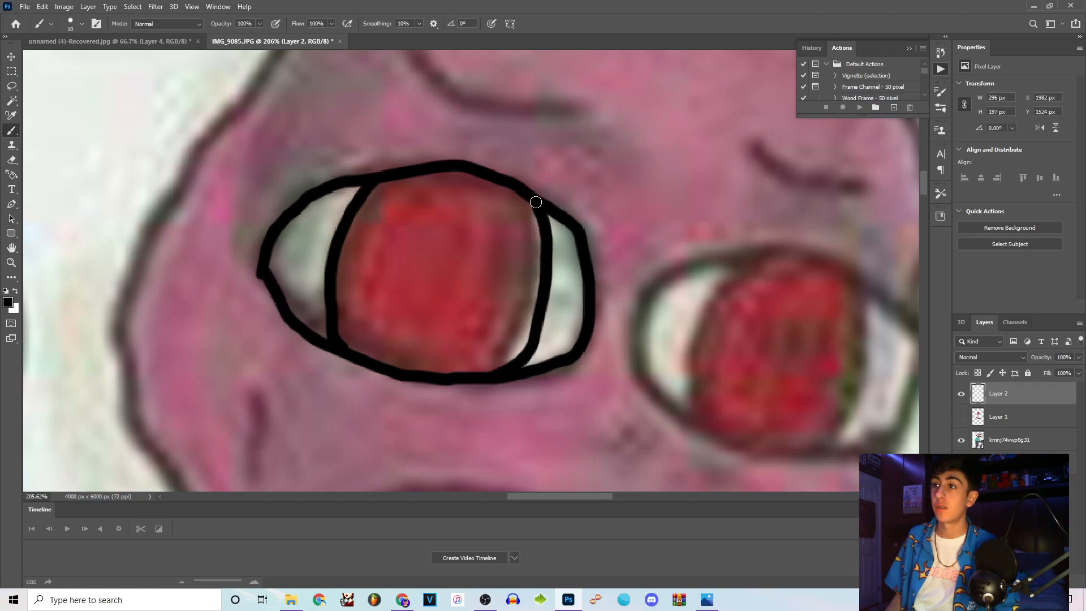
pyautogui.moveTo(539, 498); pyautogui.dragTo(563, 498)
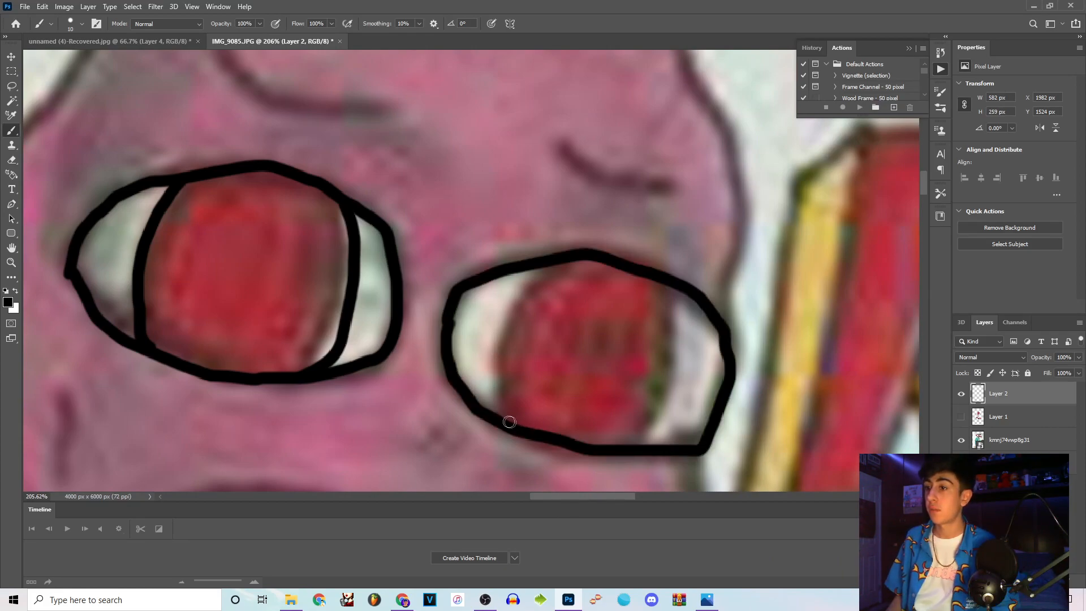
pyautogui.moveTo(509, 422)
pyautogui.mouseDown()
pyautogui.moveTo(497, 398)
pyautogui.moveTo(498, 348)
pyautogui.moveTo(550, 258)
pyautogui.mouseUp()
pyautogui.moveTo(670, 288); pyautogui.dragTo(666, 411)
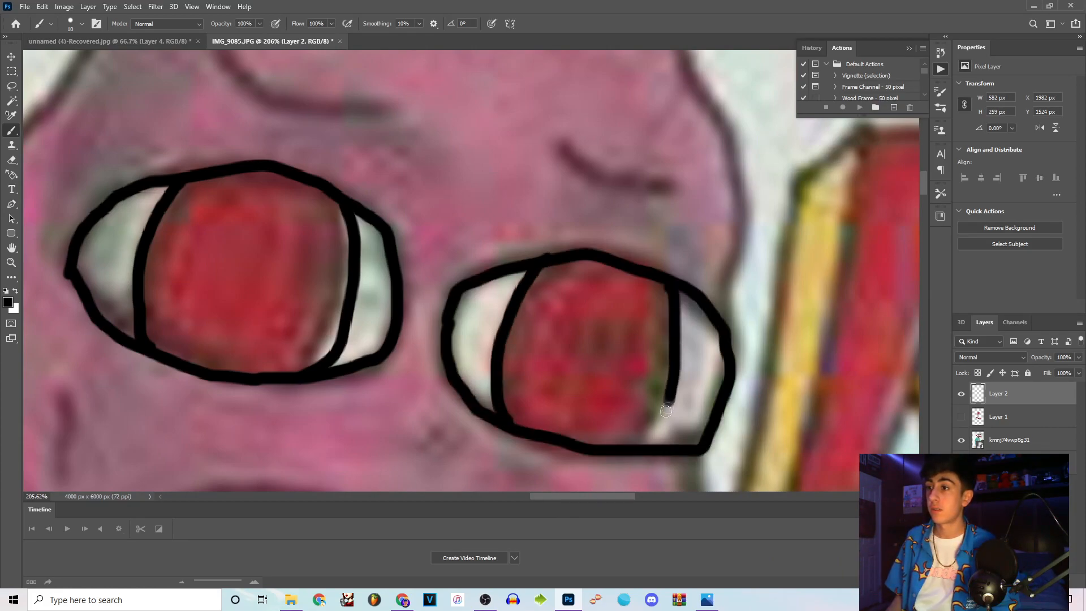
# Hide the reference artwork and adjust the position of the traced facial features on the pink head.
pyautogui.click(962, 441)
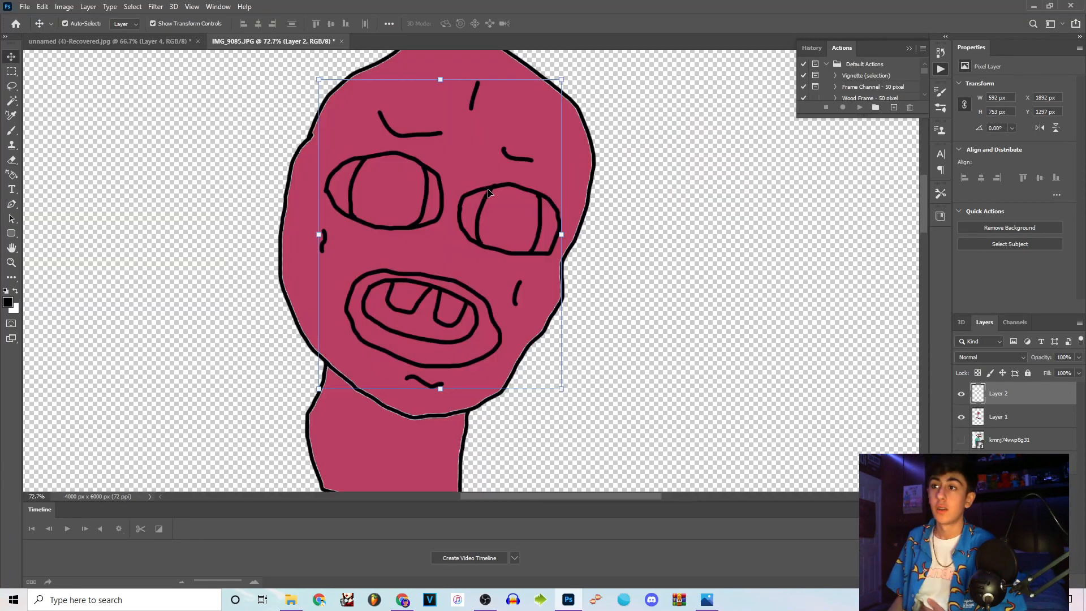
pyautogui.moveTo(491, 192)
pyautogui.mouseDown()
pyautogui.moveTo(514, 156)
pyautogui.moveTo(495, 207)
pyautogui.moveTo(363, 227)
pyautogui.mouseUp()
# Choose the reference iris's red, c83042, as the fill colour for the traced left iris.
pyautogui.click(12, 263)
pyautogui.moveTo(479, 146); pyautogui.dragTo(621, 326)
pyautogui.moveTo(417, 254); pyautogui.dragTo(383, 235)
pyautogui.scroll(2, 362, 193)
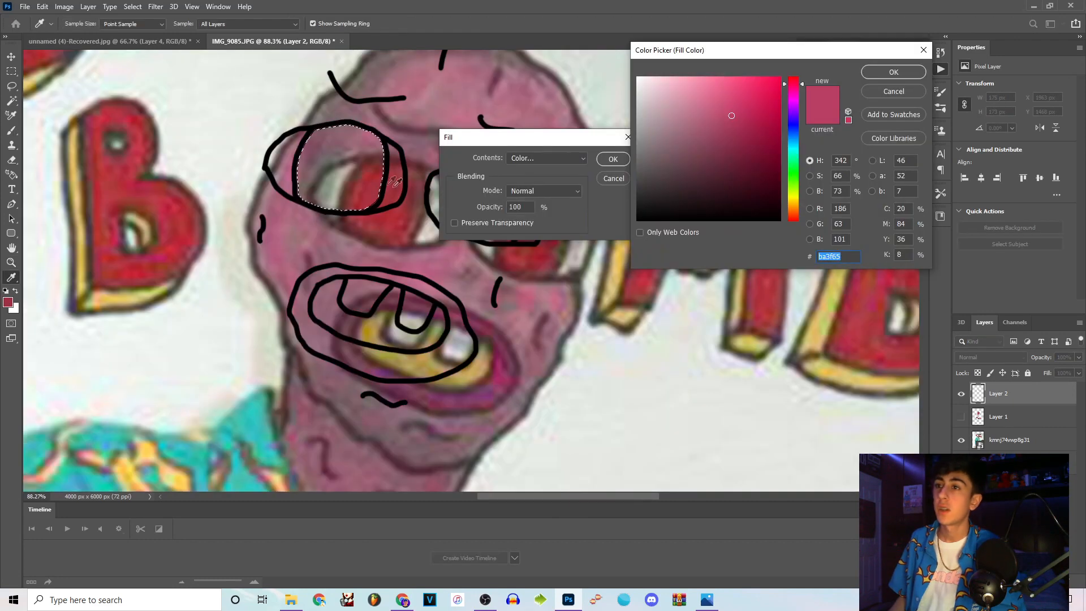
pyautogui.click(398, 185)
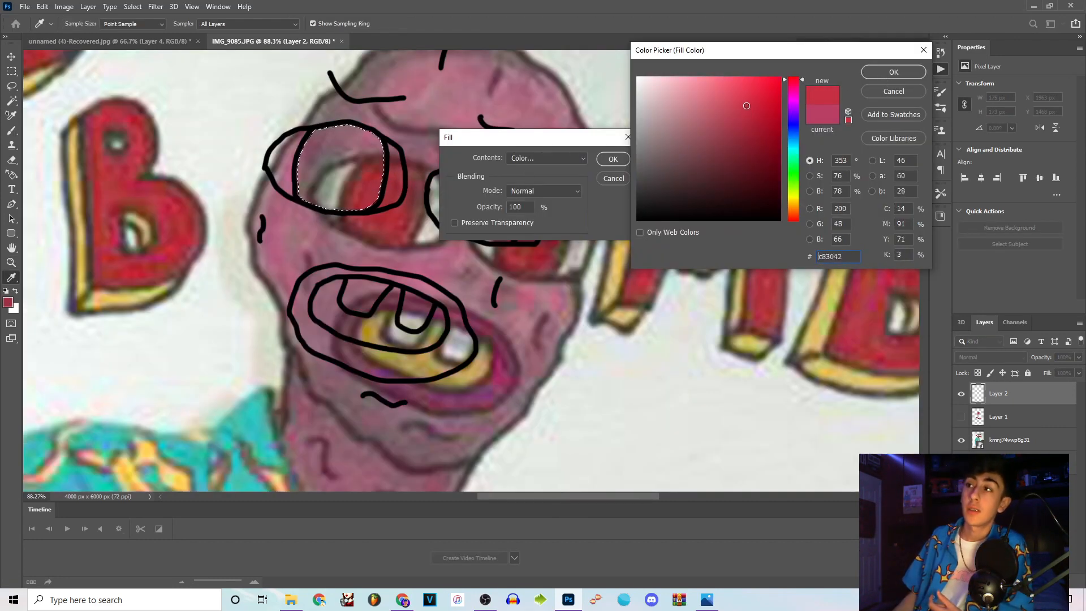
pyautogui.press('Return')
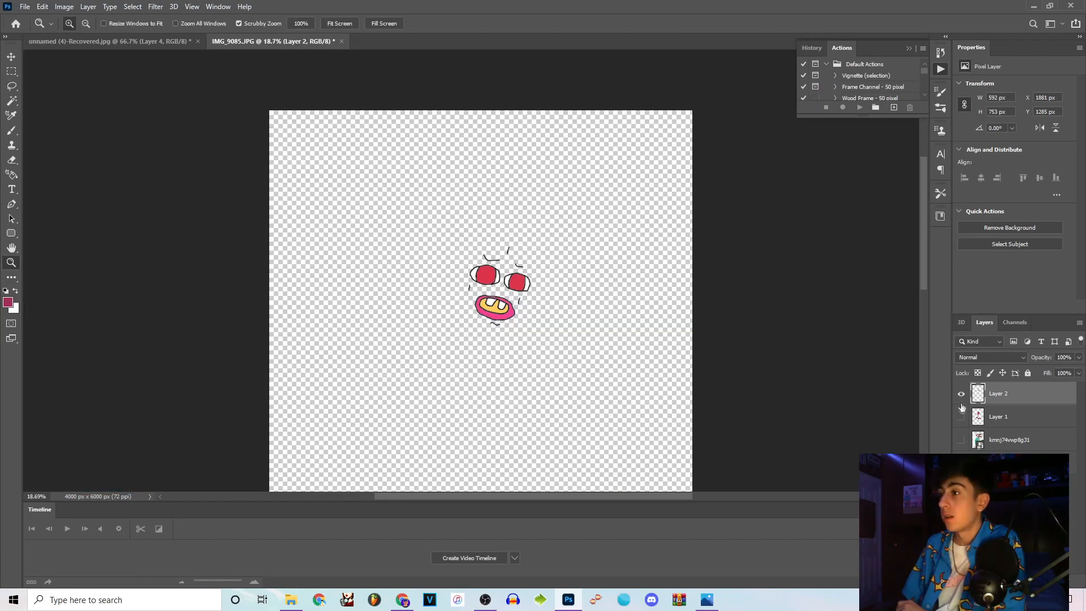
# Show Layer 1 with the pink head and arms beneath the coloured facial features.
pyautogui.click(961, 416)
pyautogui.scroll(-2, 500, 292)
pyautogui.scroll(8, 504, 287)
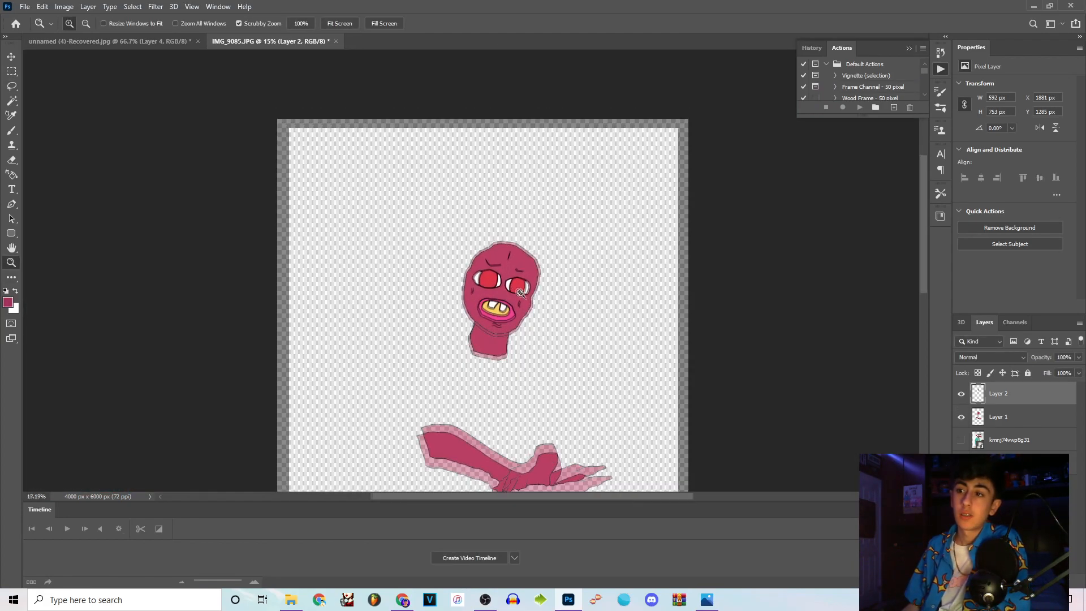
pyautogui.scroll(-4, 534, 325)
# Reveal the portrait beneath the drawing and set Layer 1's blend mode to Hard Light.
pyautogui.click(990, 417)
pyautogui.click(977, 359)
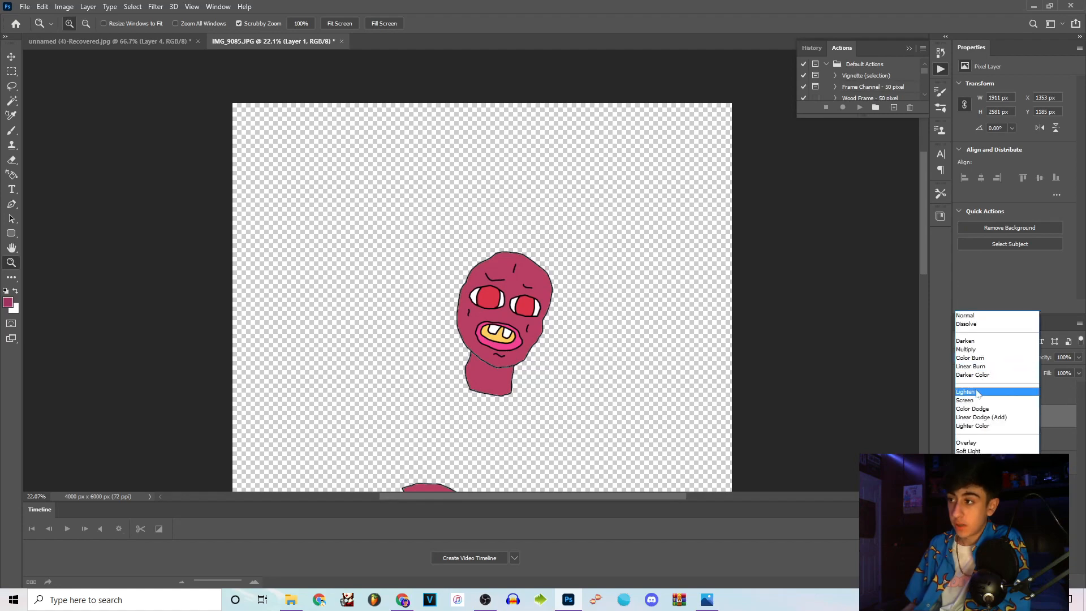
pyautogui.click(961, 440)
pyautogui.click(960, 440)
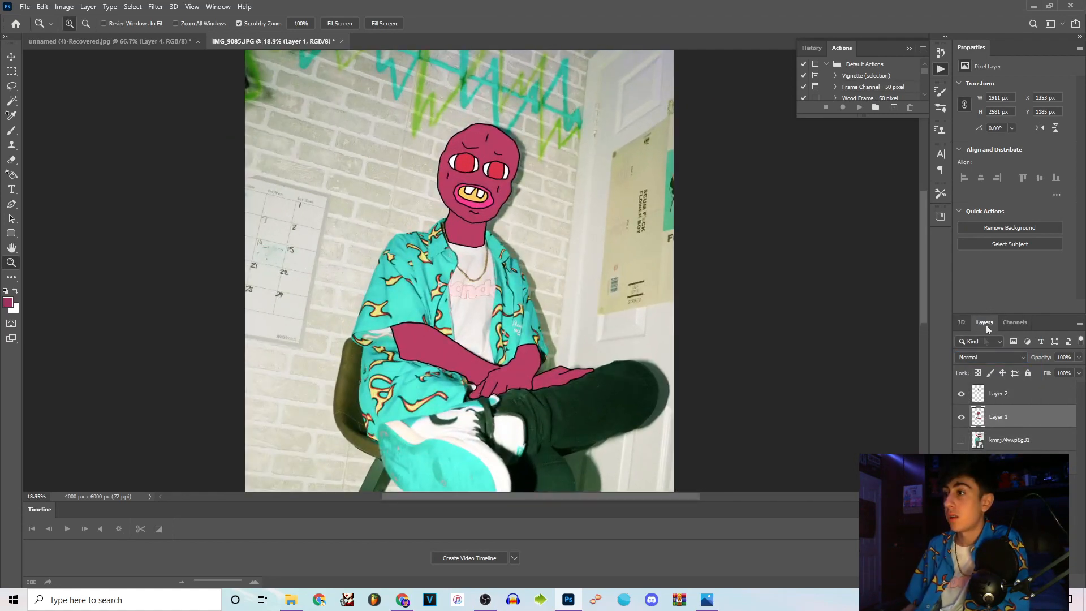
pyautogui.click(990, 357)
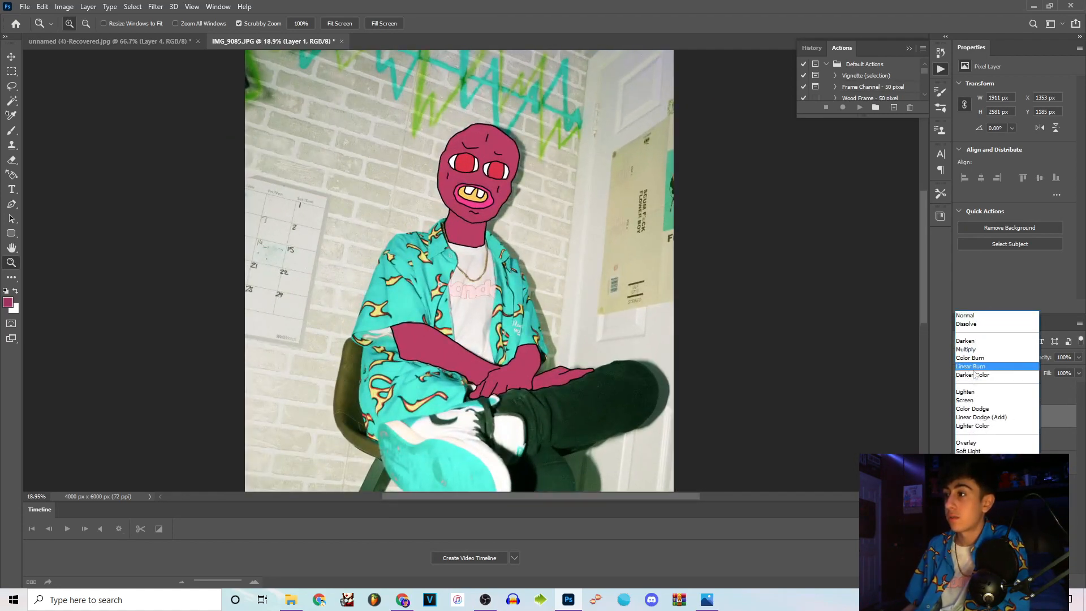
pyautogui.click(995, 415)
pyautogui.scroll(5, 513, 188)
pyautogui.scroll(-3, 513, 188)
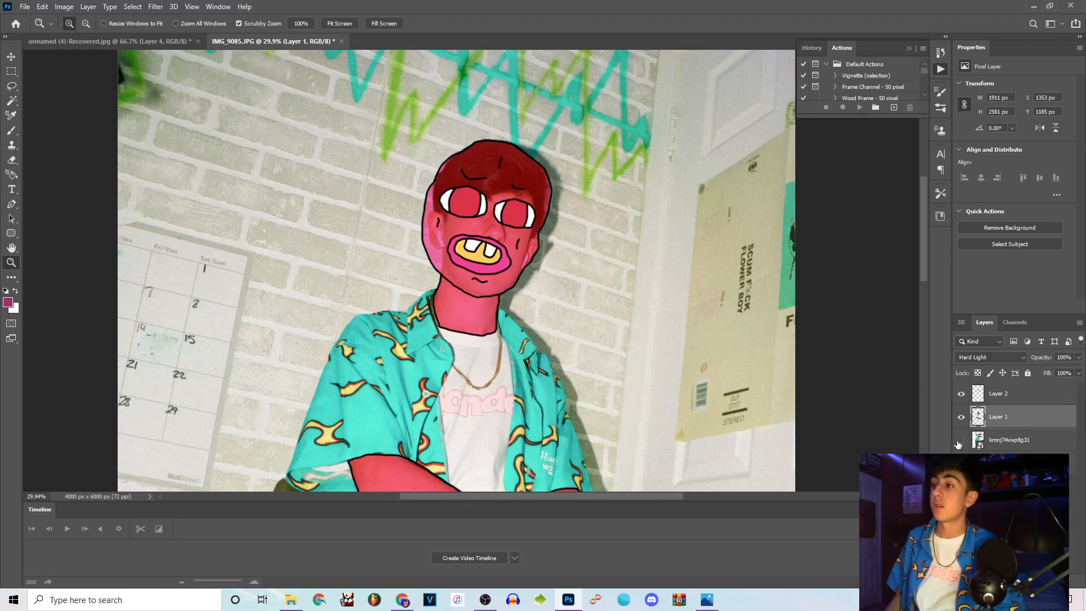
# Bring in the Cherry Bomb cover as a new layer and use the Magic Wand to select its lettering and figure without the pale background.
pyautogui.hotkey('alt', 'Tab')
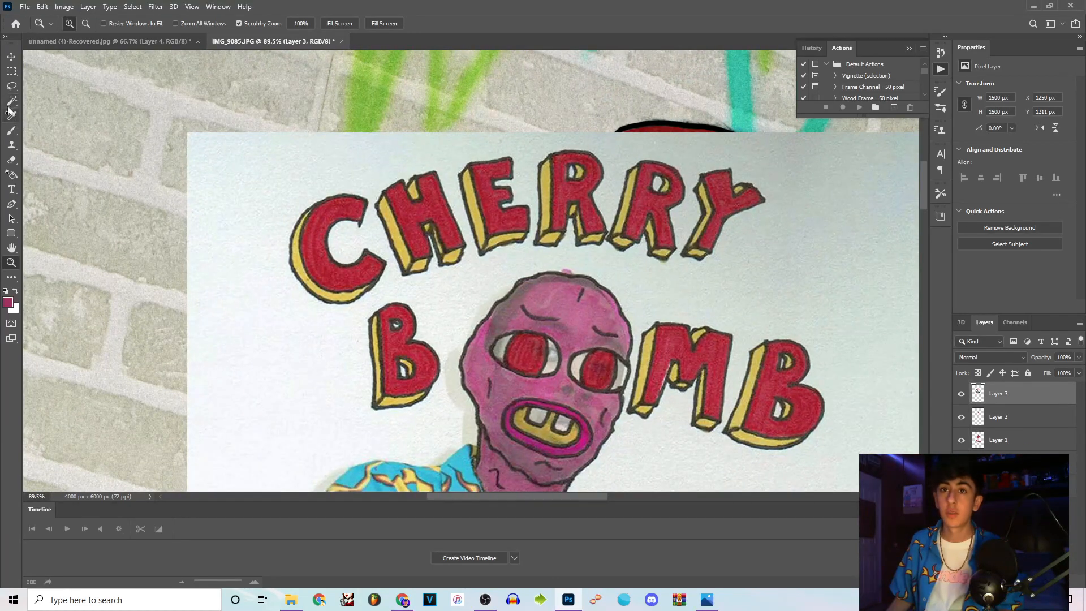
pyautogui.click(11, 101)
pyautogui.click(342, 200)
pyautogui.keyDown('shift'); pyautogui.click(760, 268); pyautogui.keyUp('shift')
pyautogui.keyDown('shift'); pyautogui.click(918, 242); pyautogui.keyUp('shift')
pyautogui.scroll(-1, 679, 369)
pyautogui.rightClick(392, 188)
pyautogui.click(421, 341)
# Put the selected lettering and figure on their own layer and delete Layer 3 with the original cover.
pyautogui.click(12, 86)
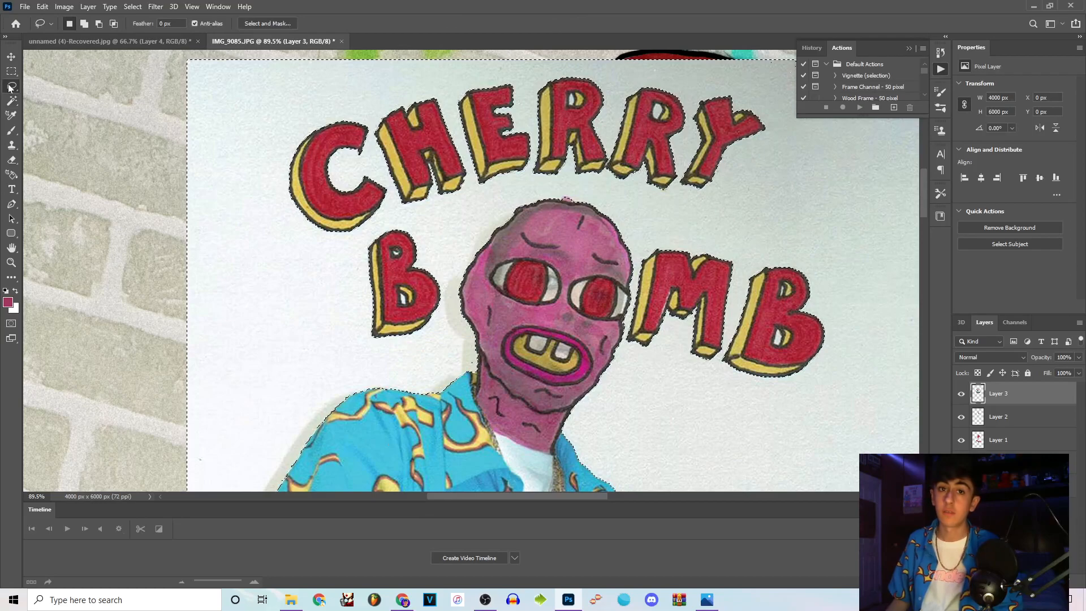
pyautogui.rightClick(374, 237)
pyautogui.click(425, 316)
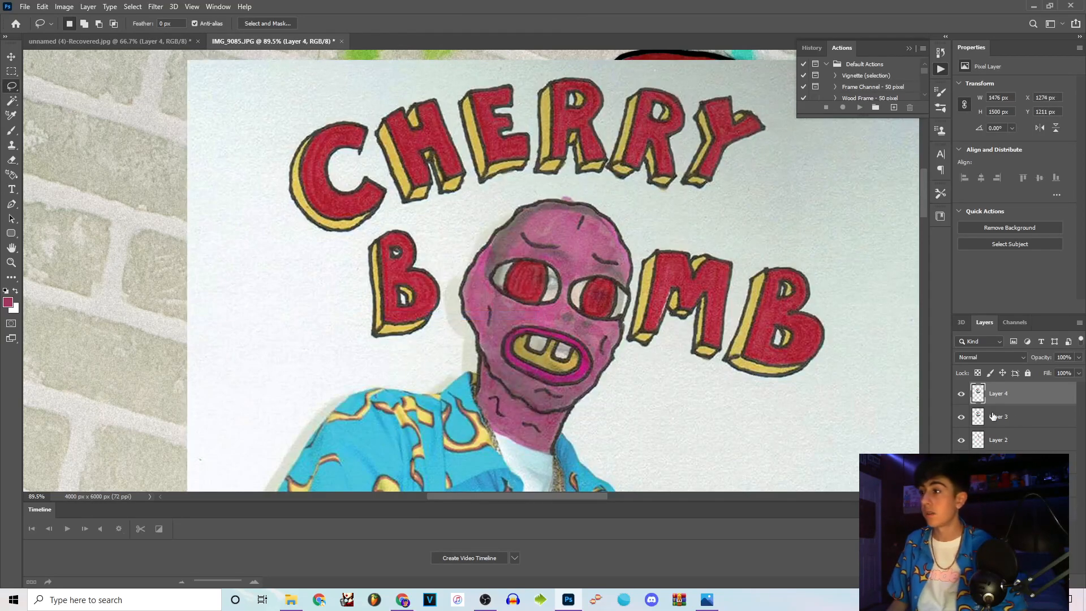
pyautogui.click(994, 416)
pyautogui.press('Delete')
# Remove the cover's figure from Layer 4, then enlarge the remaining CHERRY BOMB lettering and arrange it around the portrait's pink head.
pyautogui.moveTo(651, 214)
pyautogui.mouseDown()
pyautogui.moveTo(520, 184)
pyautogui.moveTo(474, 221)
pyautogui.mouseUp()
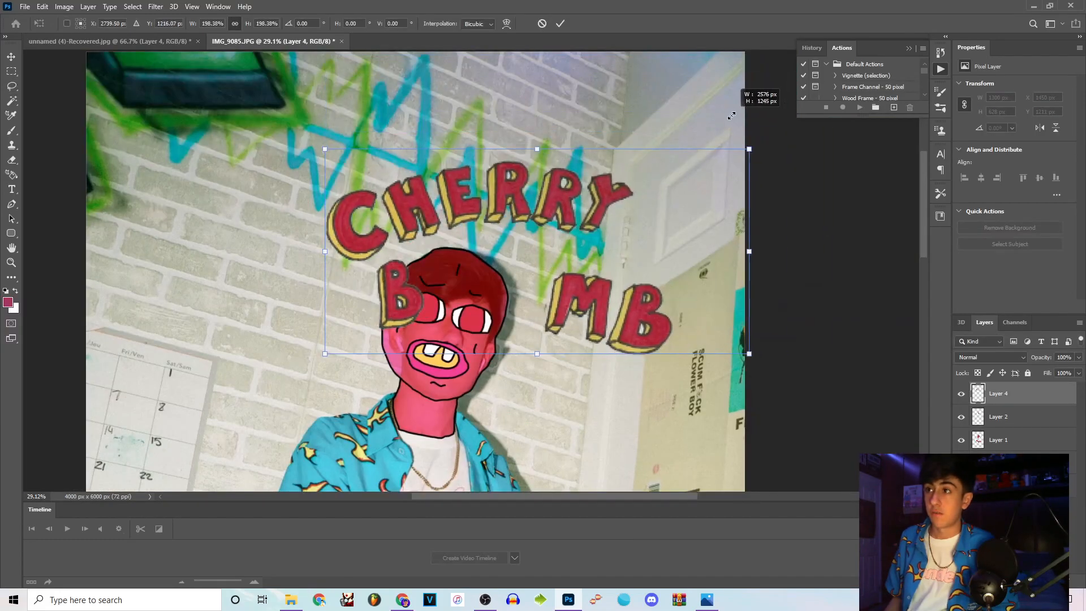
pyautogui.moveTo(170, 220); pyautogui.dragTo(17, 260)
pyautogui.click(13, 262)
pyautogui.moveTo(430, 228); pyautogui.dragTo(404, 190)
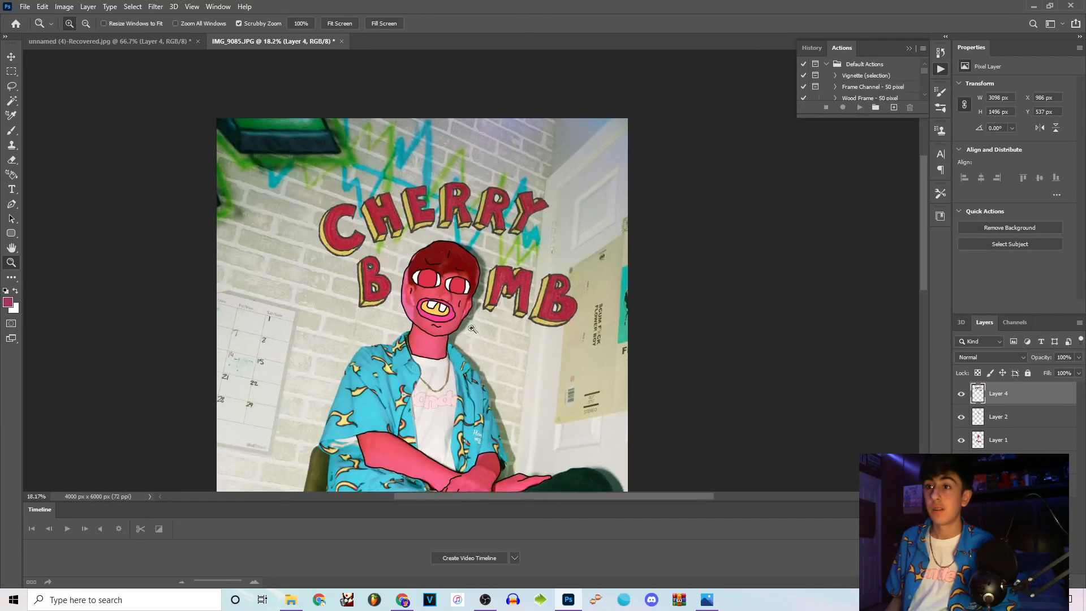